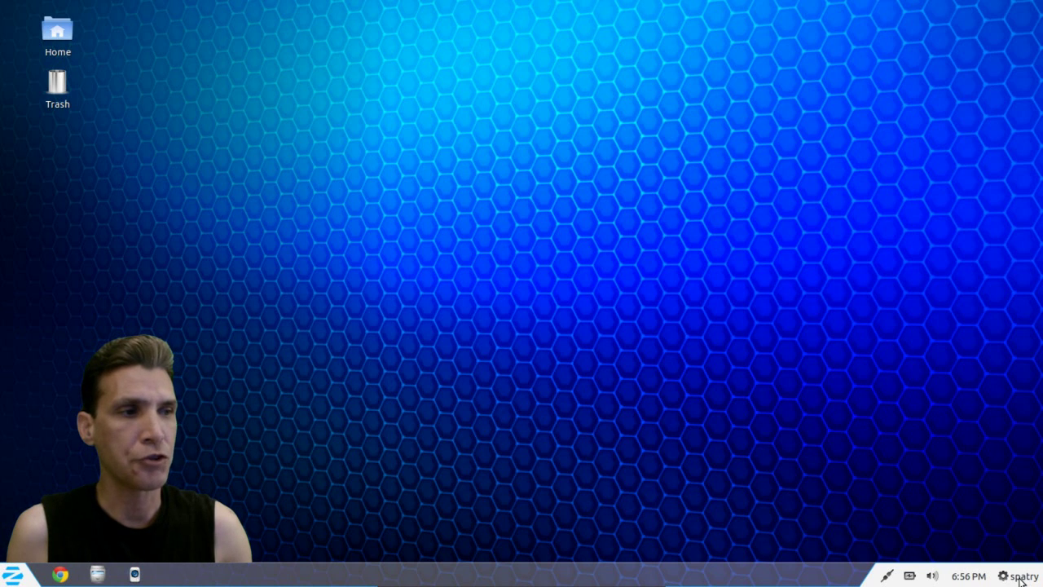
# Open System Settings from the user name menu on the taskbar
pyautogui.click(1024, 578)
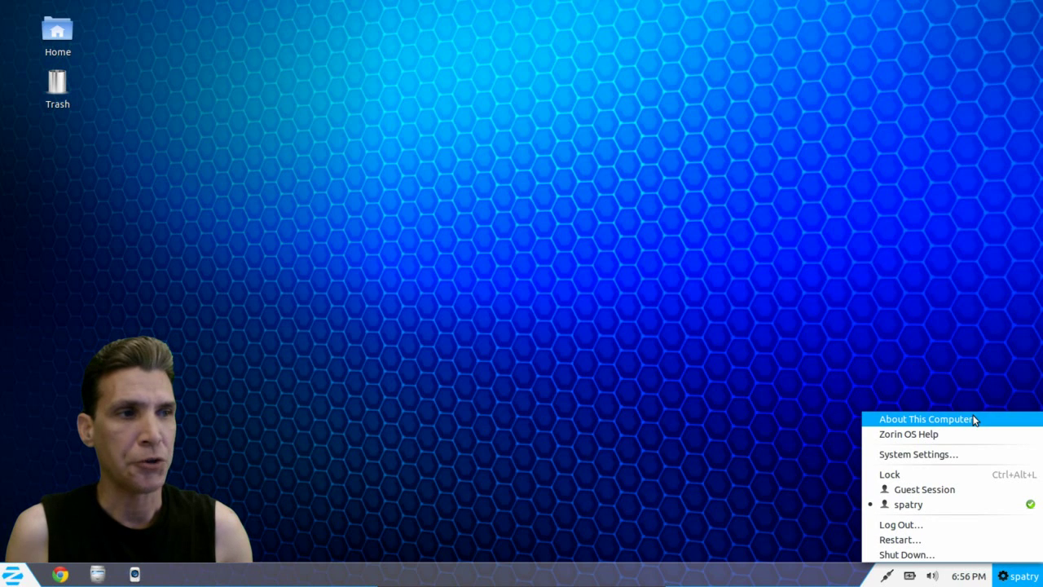
pyautogui.click(942, 461)
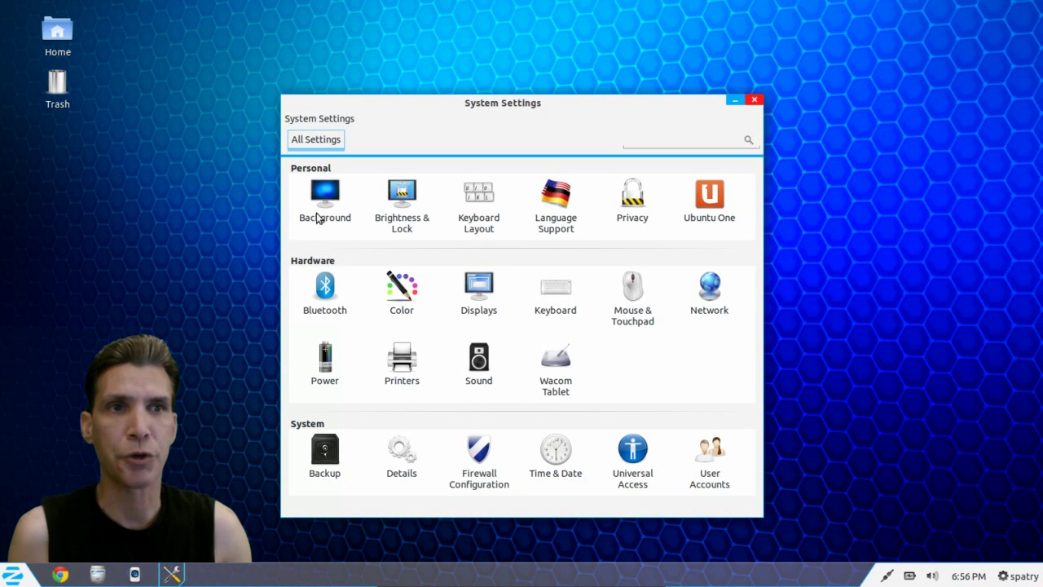
# Close System Settings, then view the calendar, battery and network indicator menus
pyautogui.click(755, 99)
pyautogui.click(970, 578)
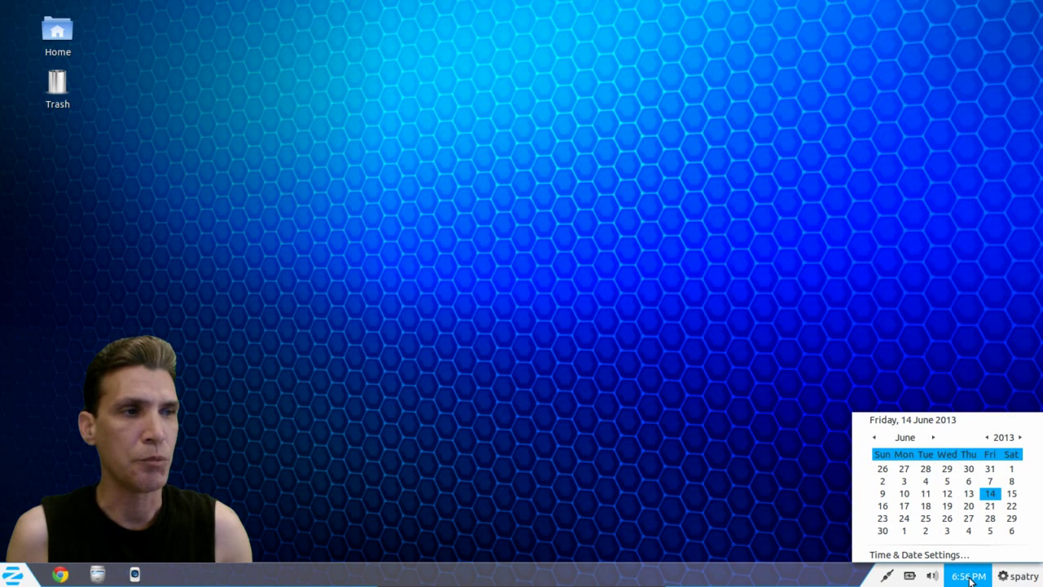
pyautogui.moveTo(933, 577)
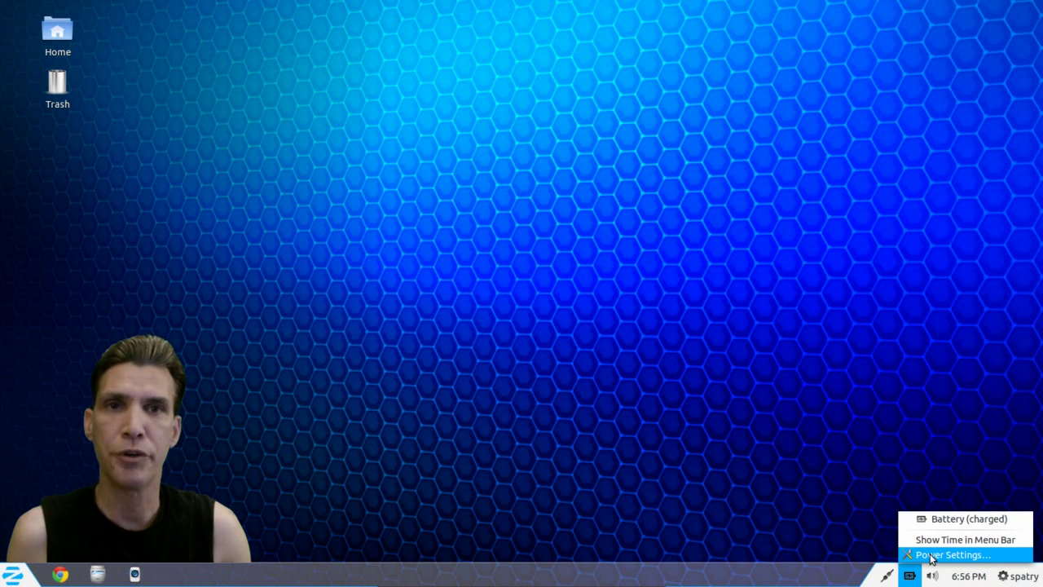
pyautogui.click(923, 568)
pyautogui.moveTo(888, 577)
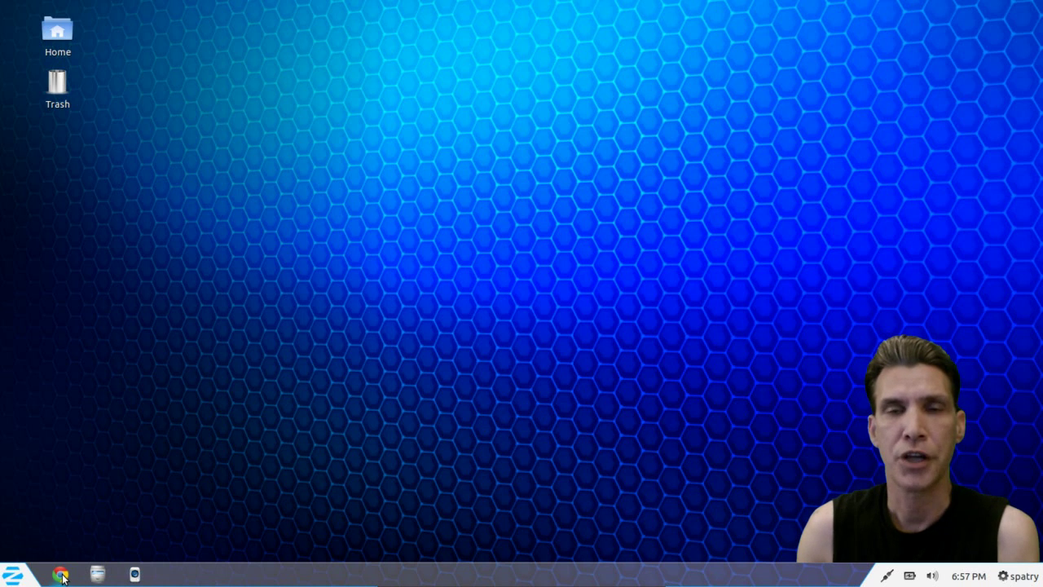
# Search the Zorin Menu applications for 'zorin'
pyautogui.click(13, 578)
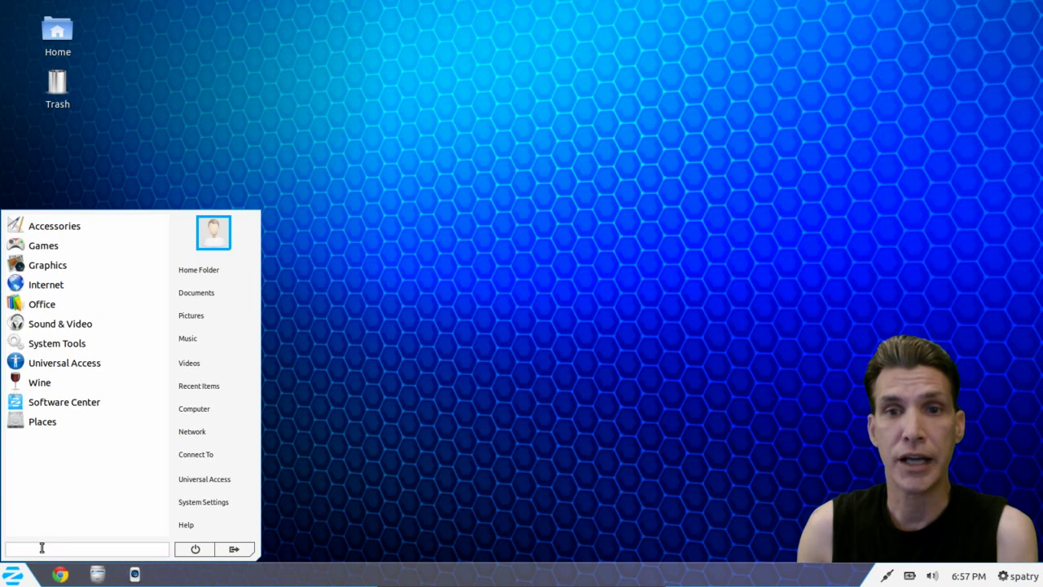
pyautogui.click(41, 547)
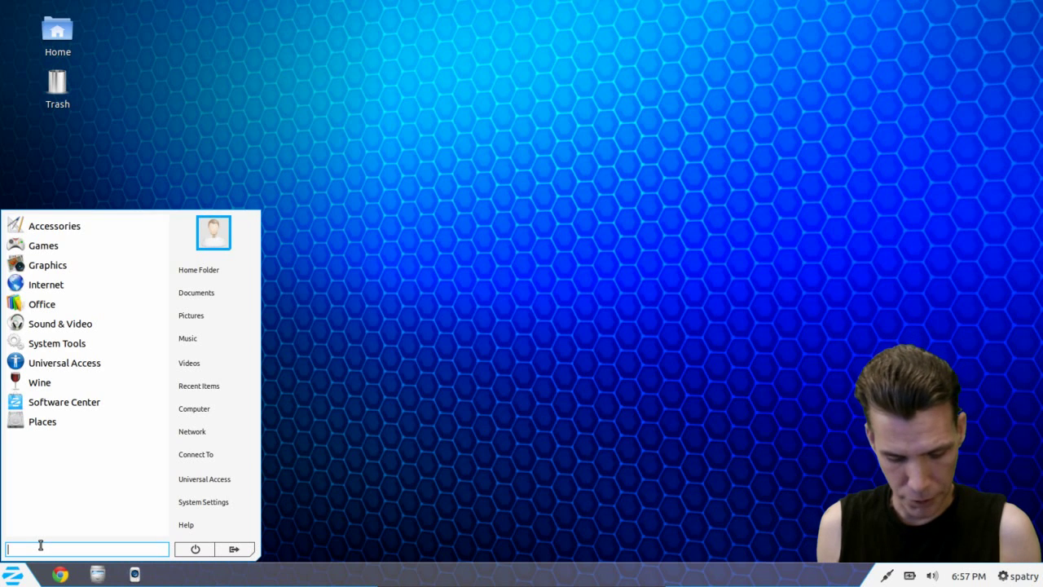
pyautogui.write('zorin')
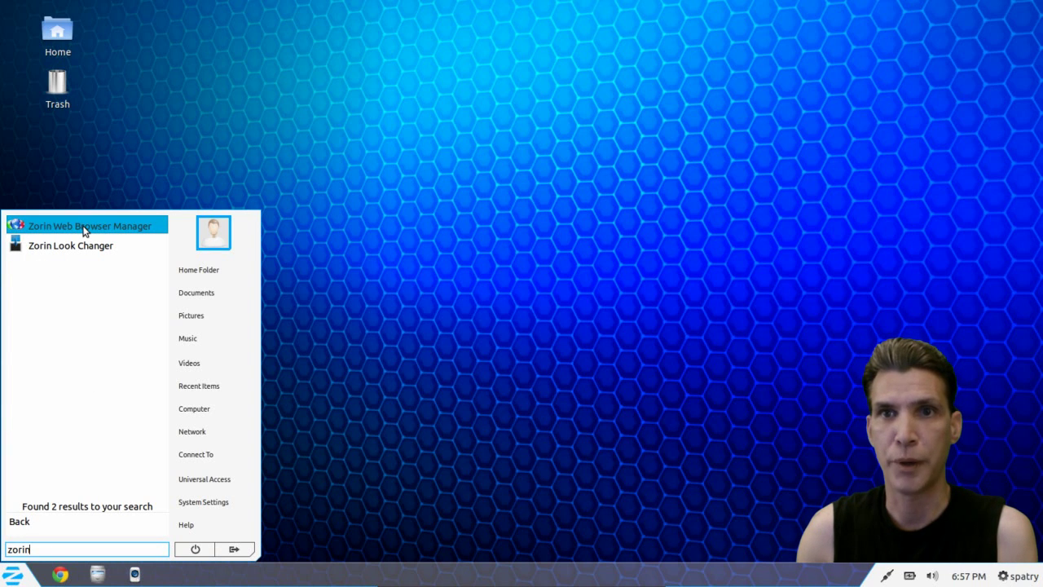
# Launch Zorin Web Browser Manager, authenticating with the administrator password
pyautogui.click(84, 228)
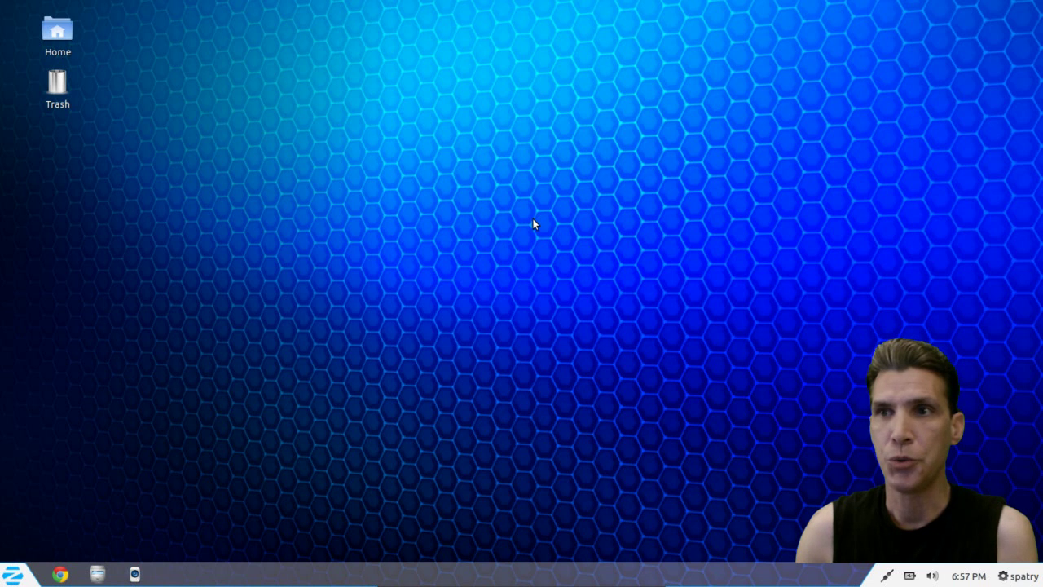
pyautogui.write('********')
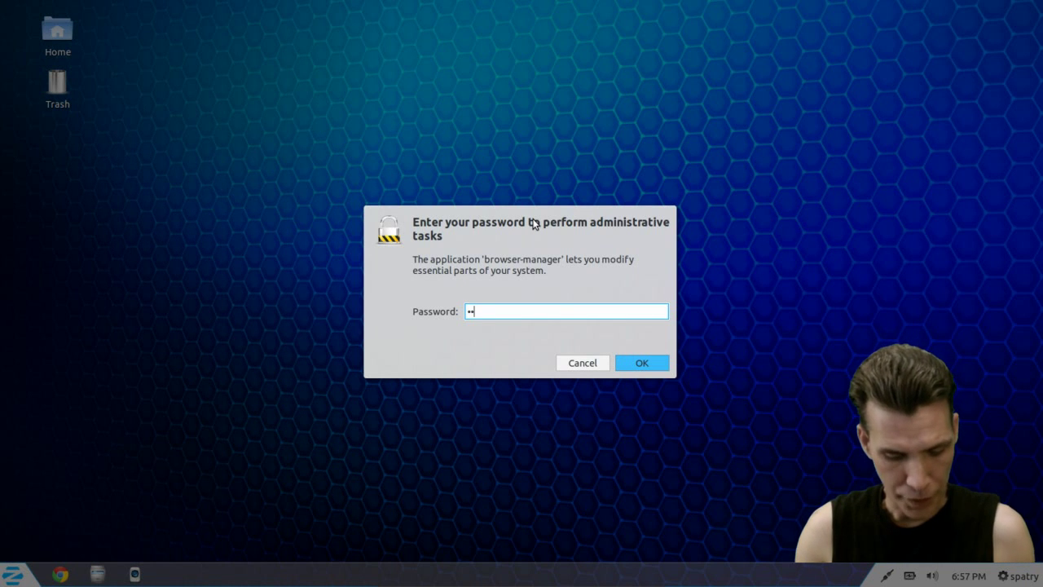
pyautogui.click(640, 363)
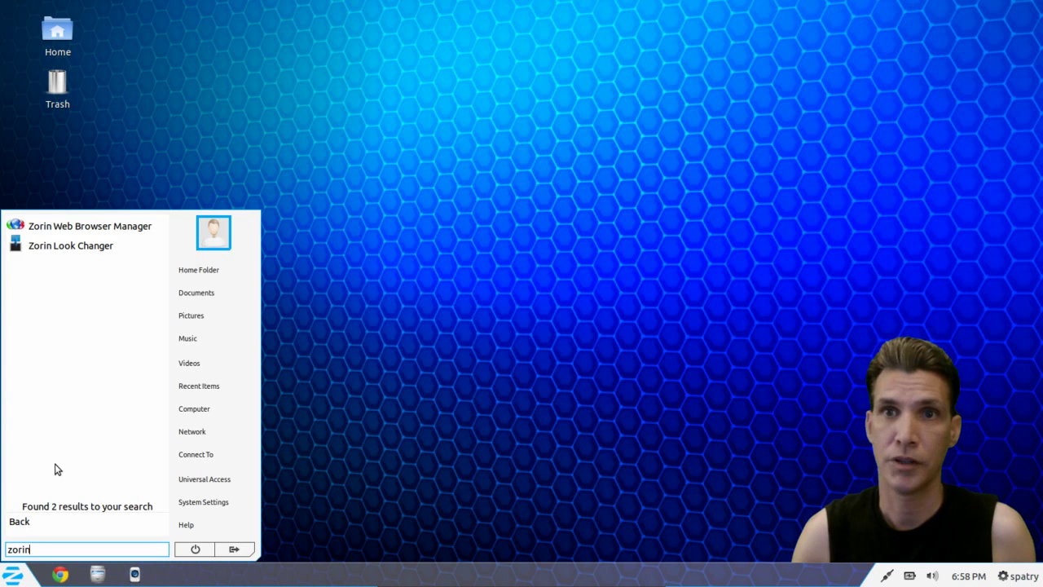
# Preview the Windows 7, XP and GNOME 2 looks in Zorin Look Changer, then close it unchanged
pyautogui.click(77, 245)
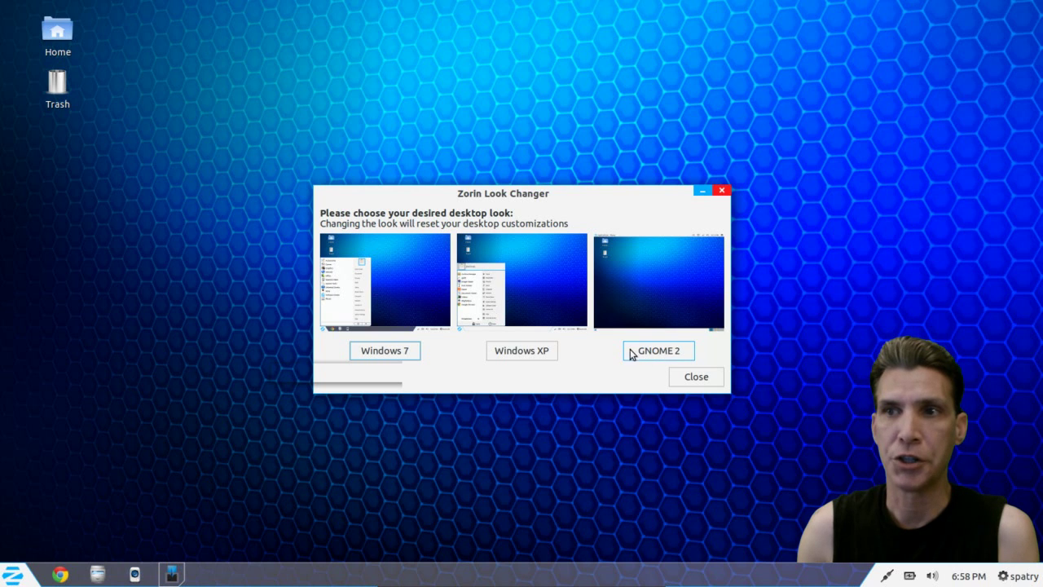
pyautogui.click(699, 377)
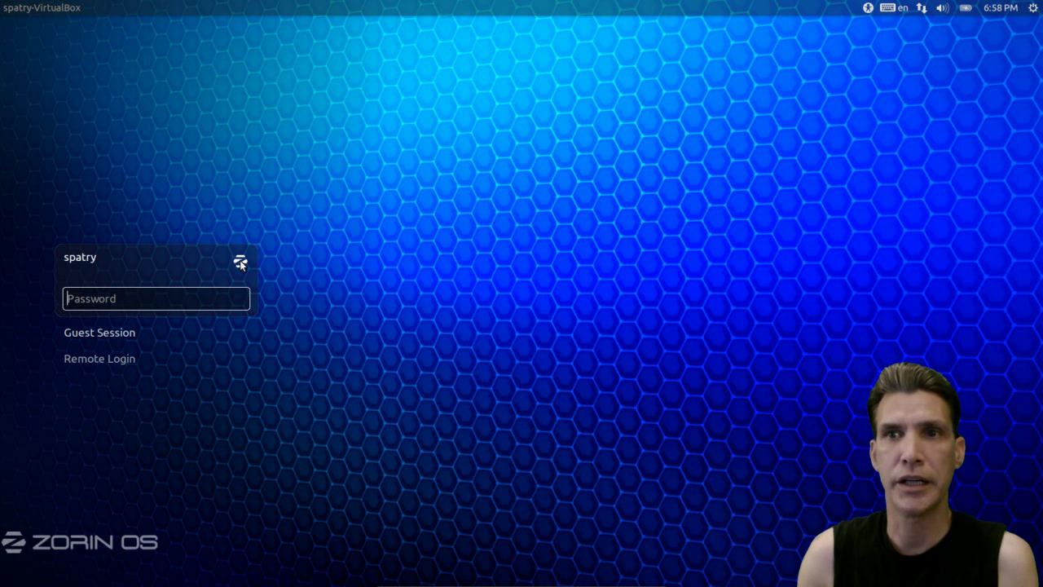
# Log back in using the GNOME Fallback session
pyautogui.click(240, 260)
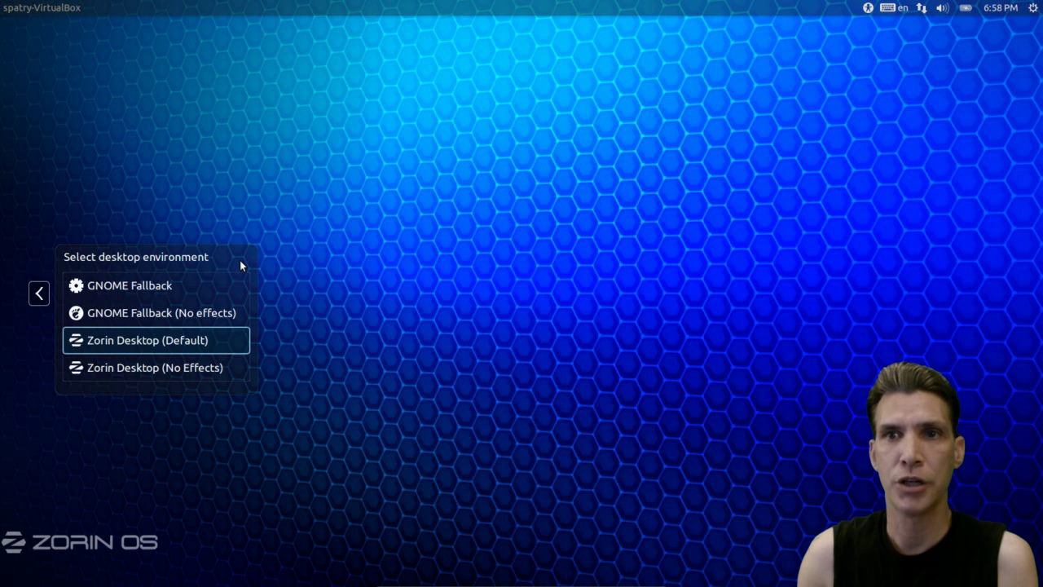
pyautogui.click(139, 286)
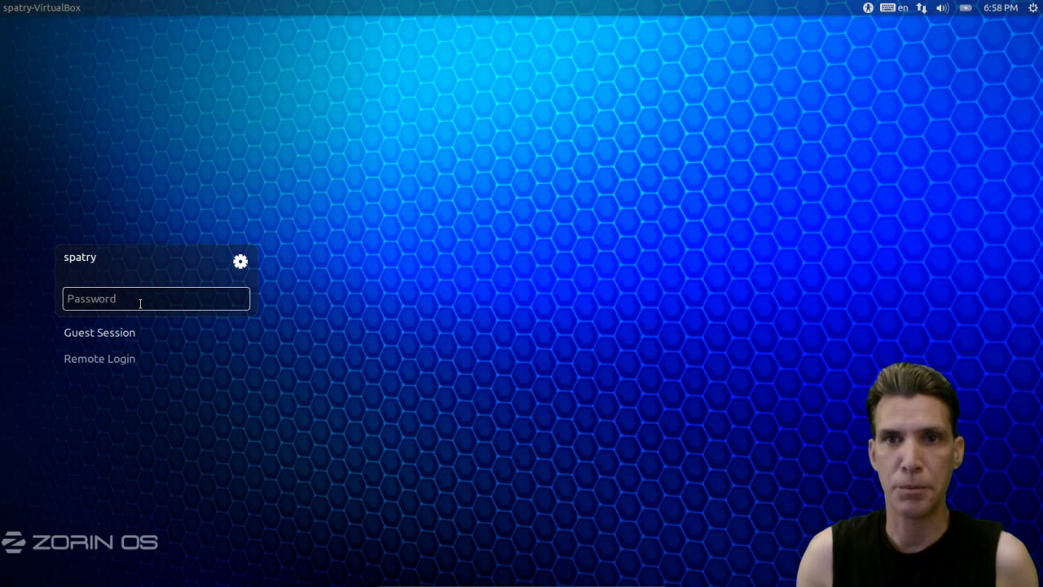
pyautogui.write('••••••')
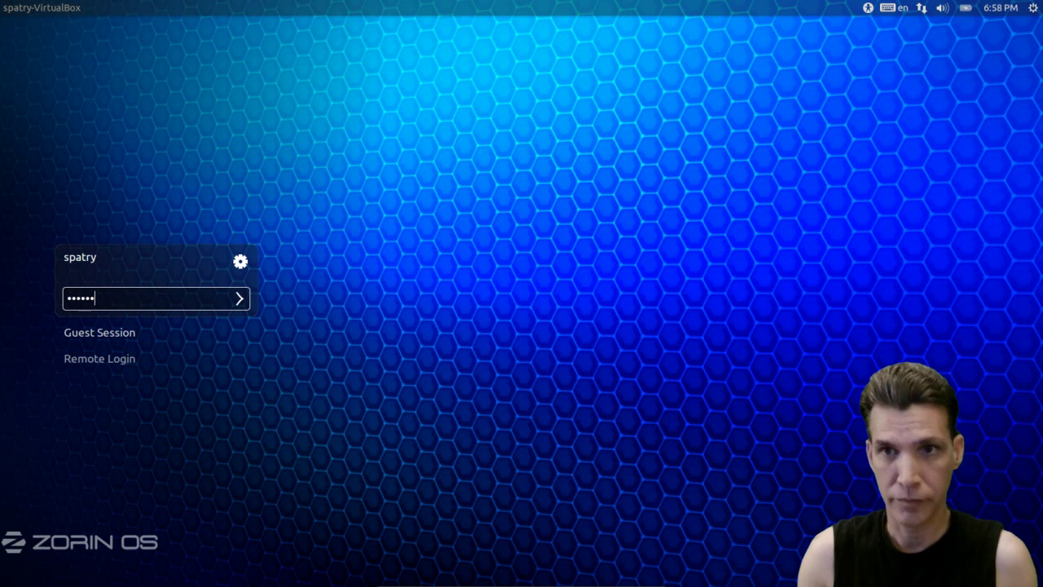
pyautogui.write('••')
pyautogui.click(239, 300)
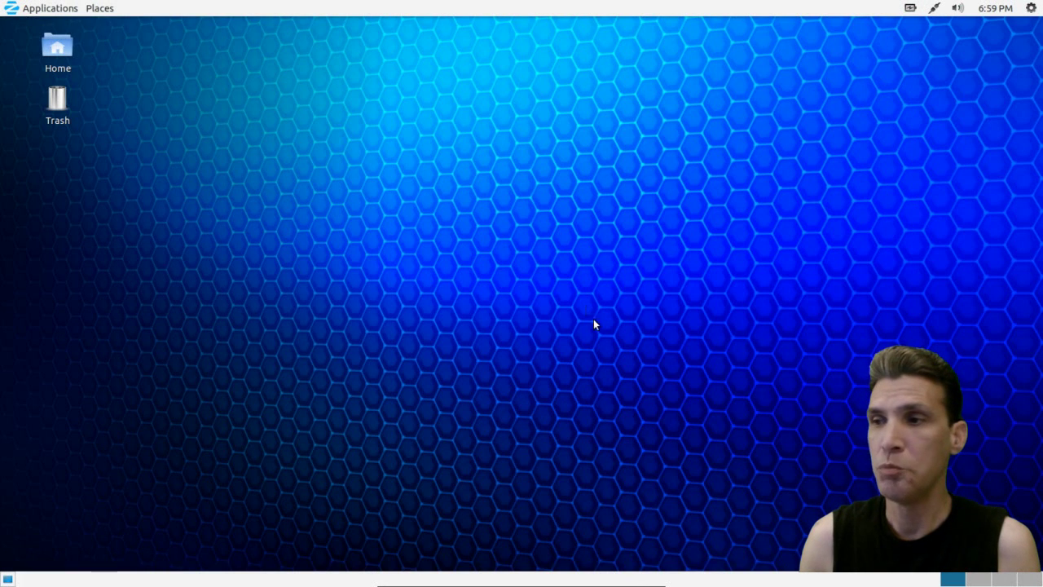
# Cycle through the four workspaces and return to the first
pyautogui.click(1030, 579)
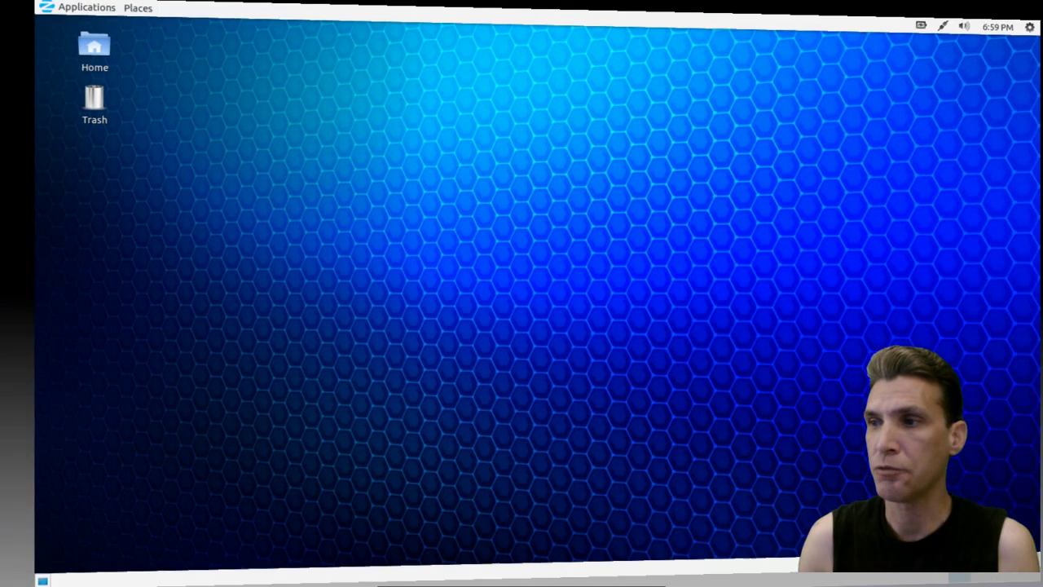
pyautogui.click(1008, 580)
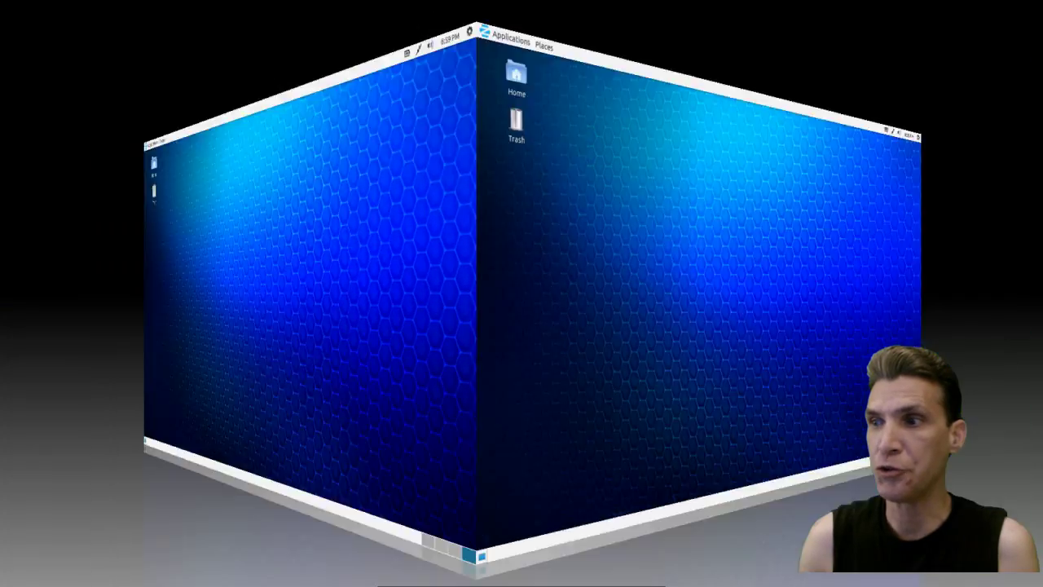
pyautogui.click(976, 580)
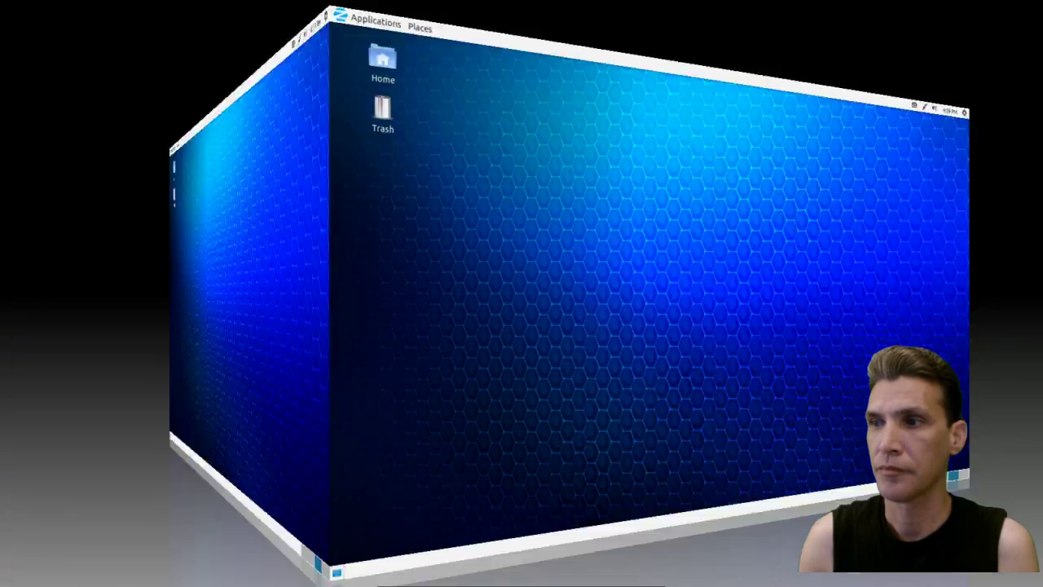
pyautogui.click(955, 580)
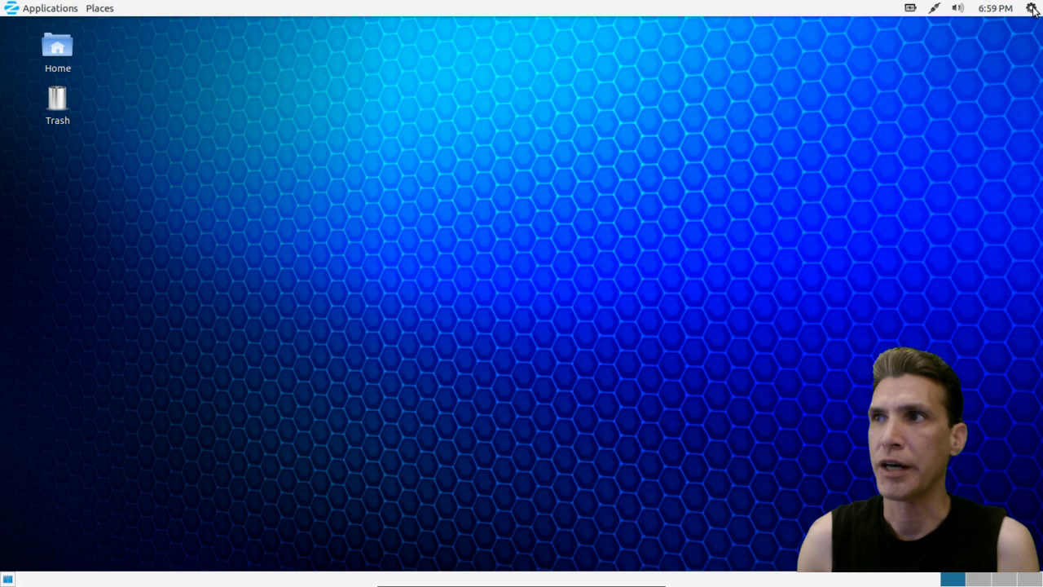
# Check the panel's system and status menus and the Places list, then open Applications
pyautogui.click(1032, 8)
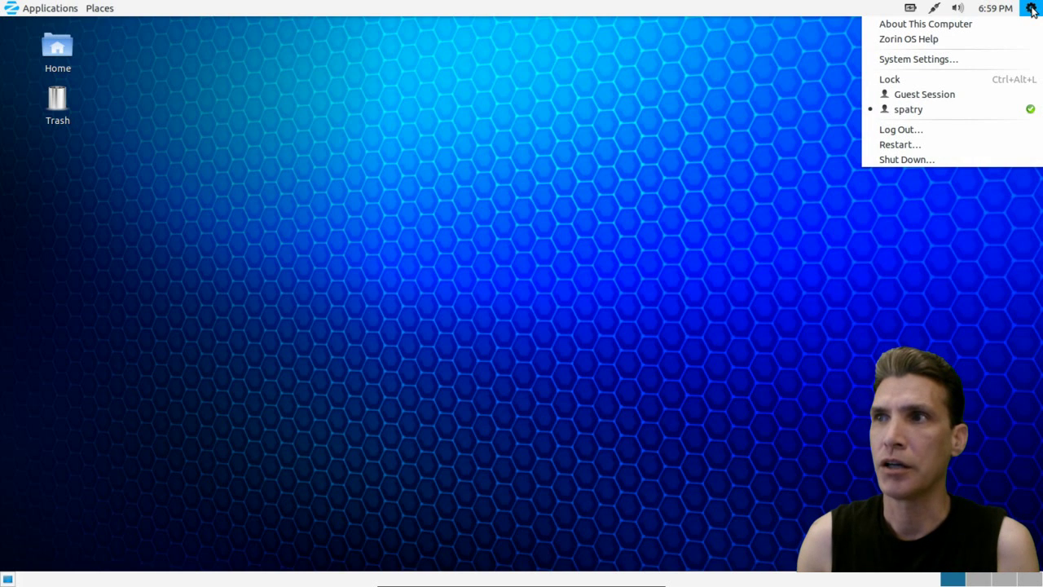
pyautogui.moveTo(1006, 10)
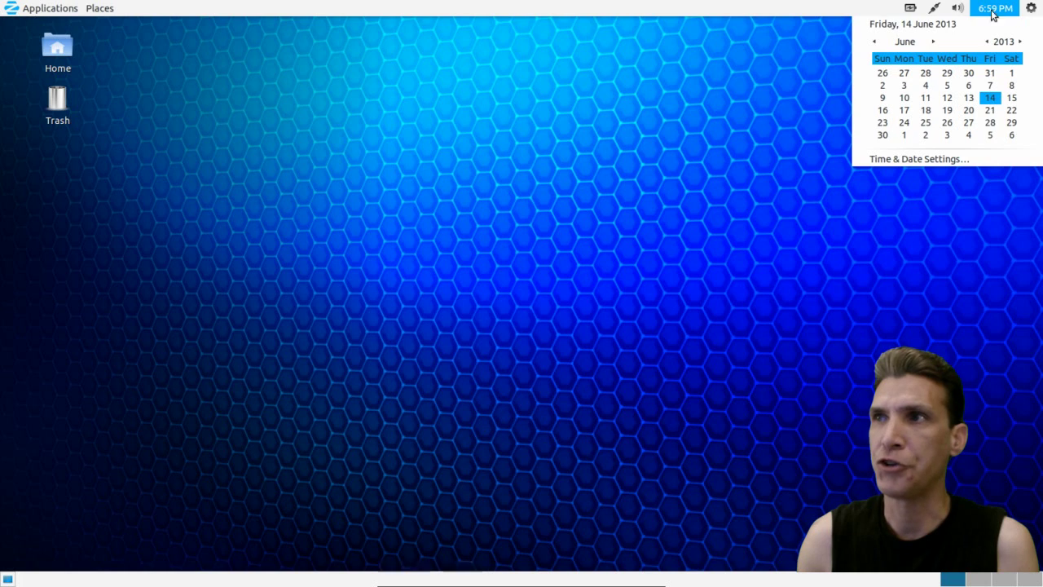
pyautogui.moveTo(949, 10)
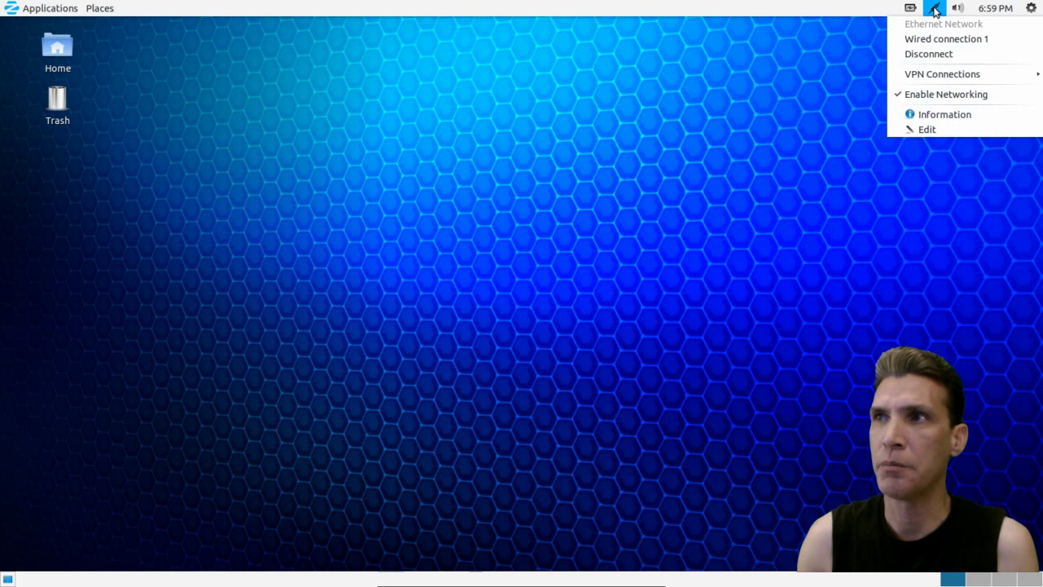
pyautogui.moveTo(910, 10)
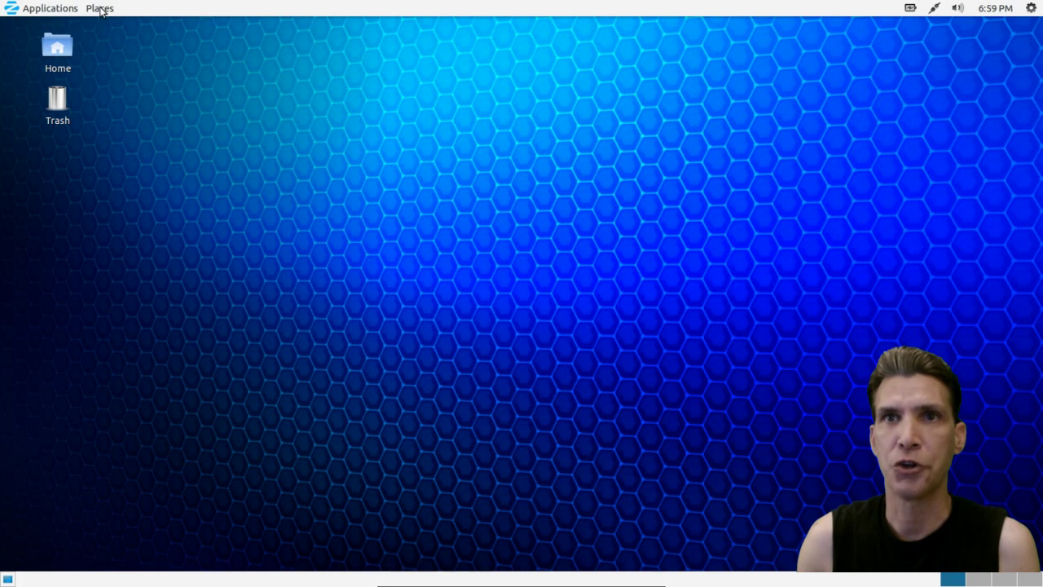
pyautogui.click(99, 10)
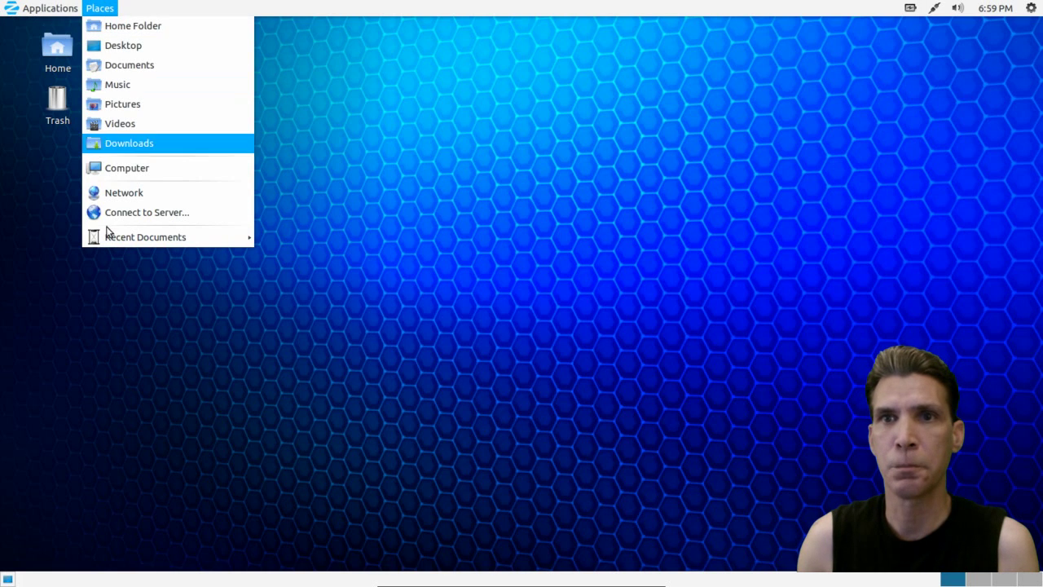
pyautogui.click(42, 9)
pyautogui.click(44, 9)
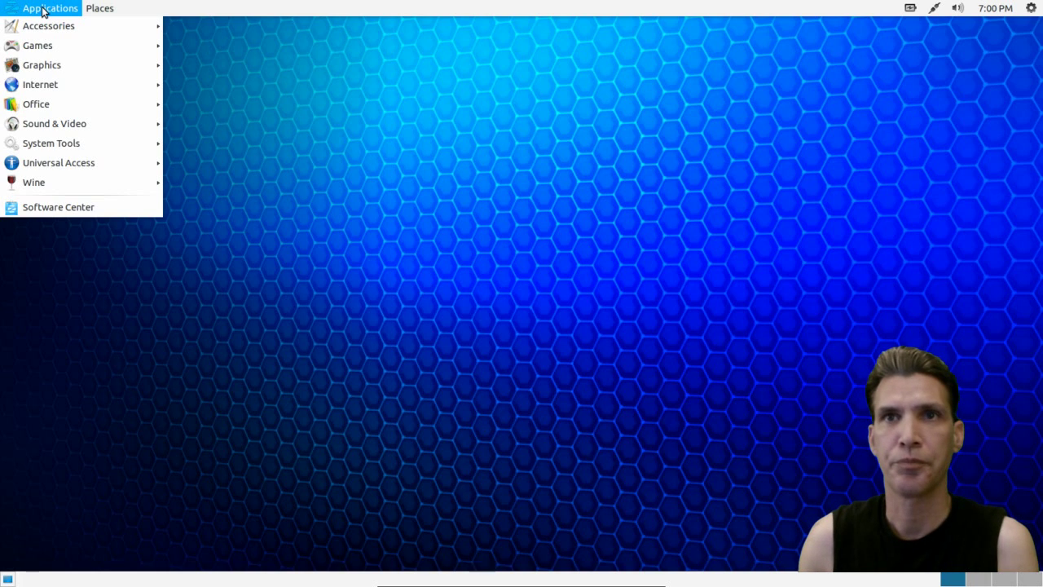
# Browse Accessories, Games, Graphics, Internet and Office, ending on the Sound & Video submenu
pyautogui.moveTo(46, 33)
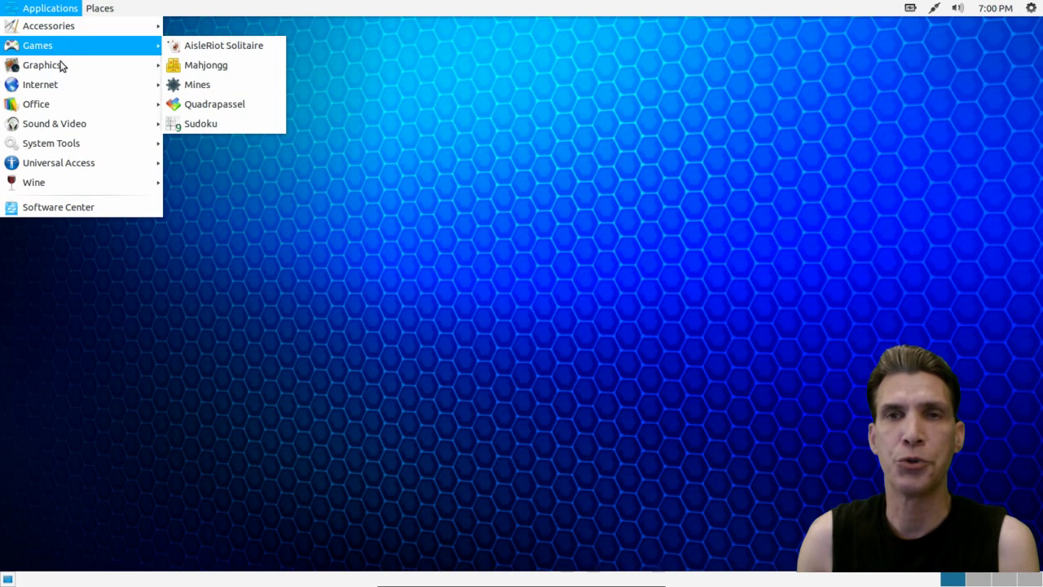
pyautogui.moveTo(57, 66)
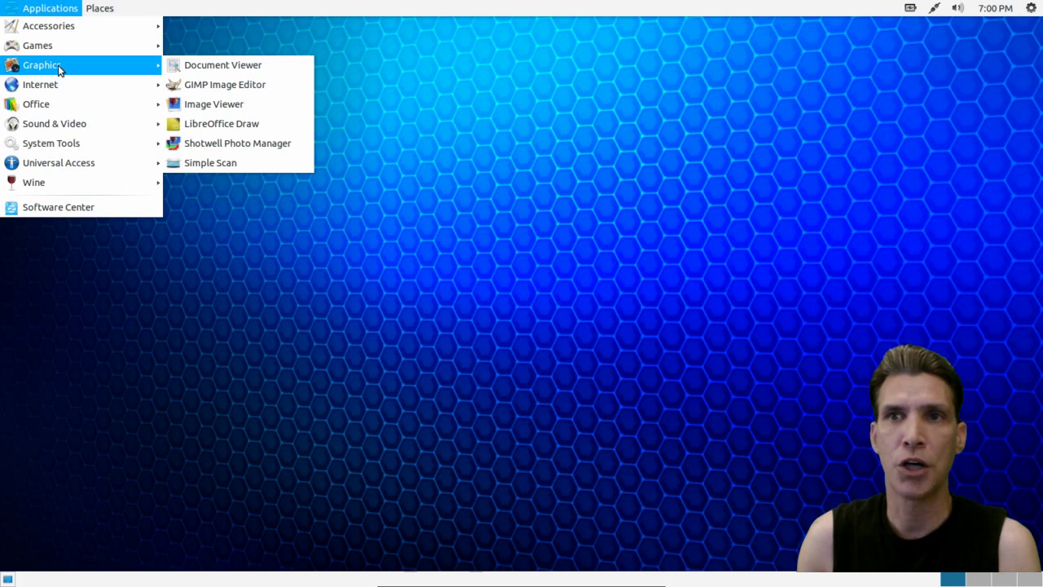
pyautogui.moveTo(54, 90)
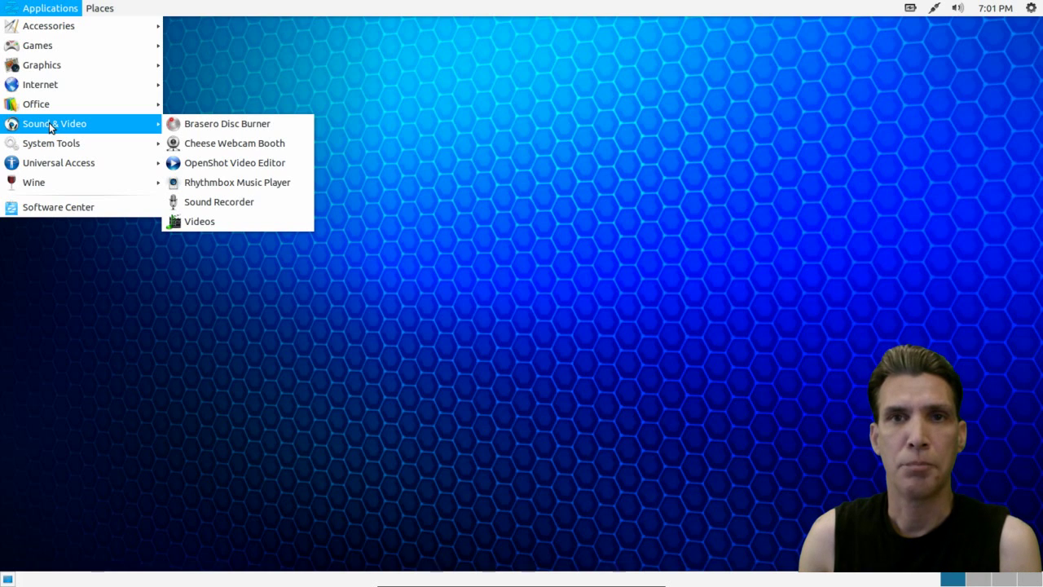
# Browse System Tools, Administration and Universal Access, ending on the Wine submenu with PlayOnLinux
pyautogui.moveTo(58, 148)
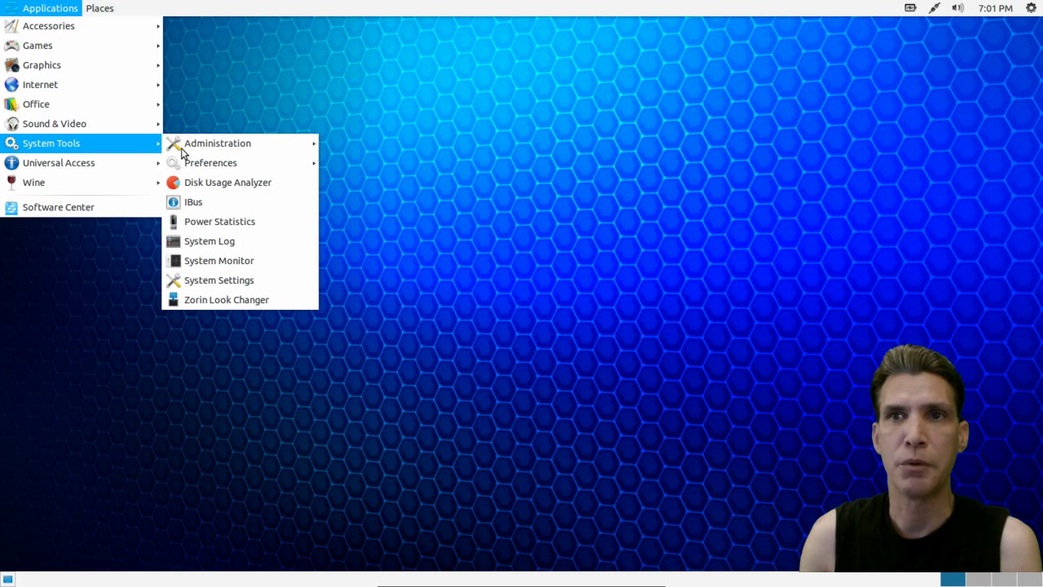
pyautogui.moveTo(199, 149)
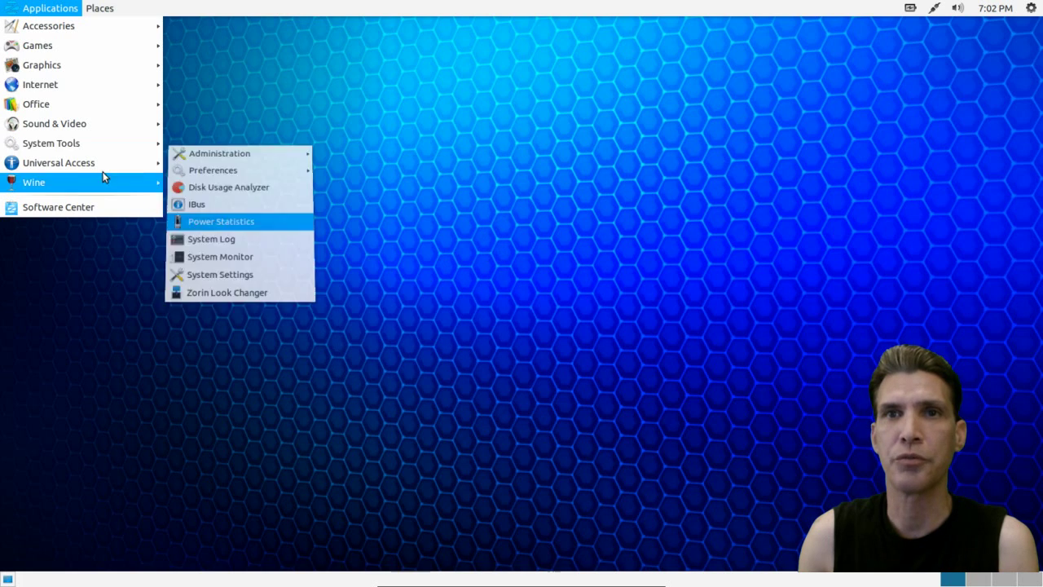
pyautogui.moveTo(86, 165)
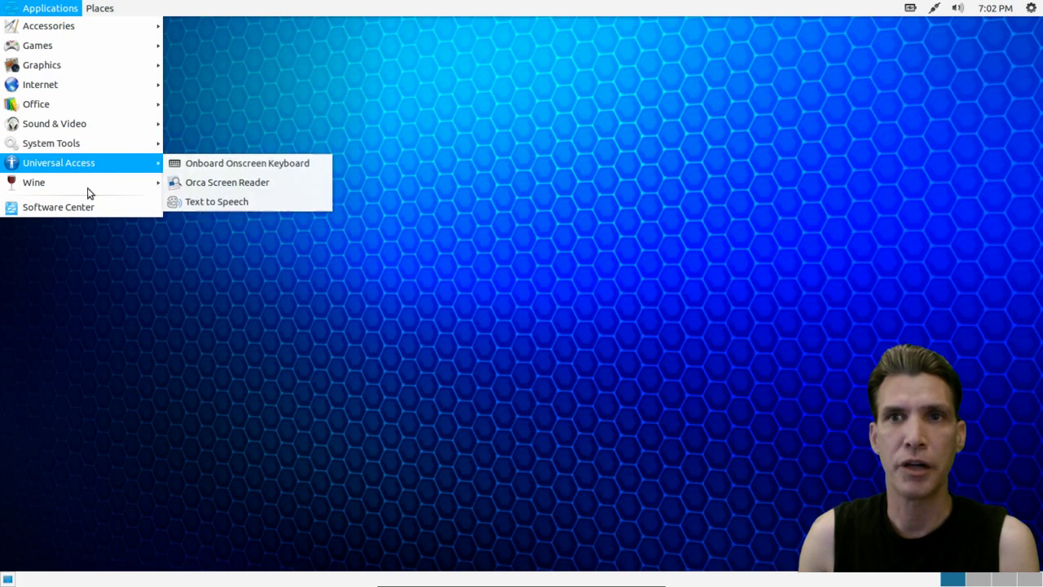
pyautogui.moveTo(87, 187)
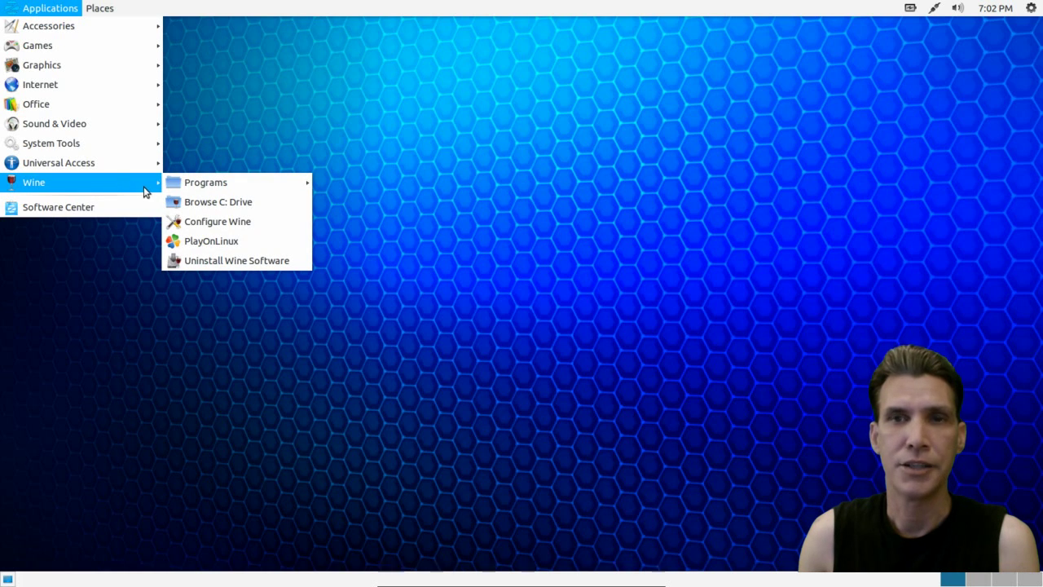
# Start PlayOnLinux from Applications > Wine and open its Install window
pyautogui.click(218, 243)
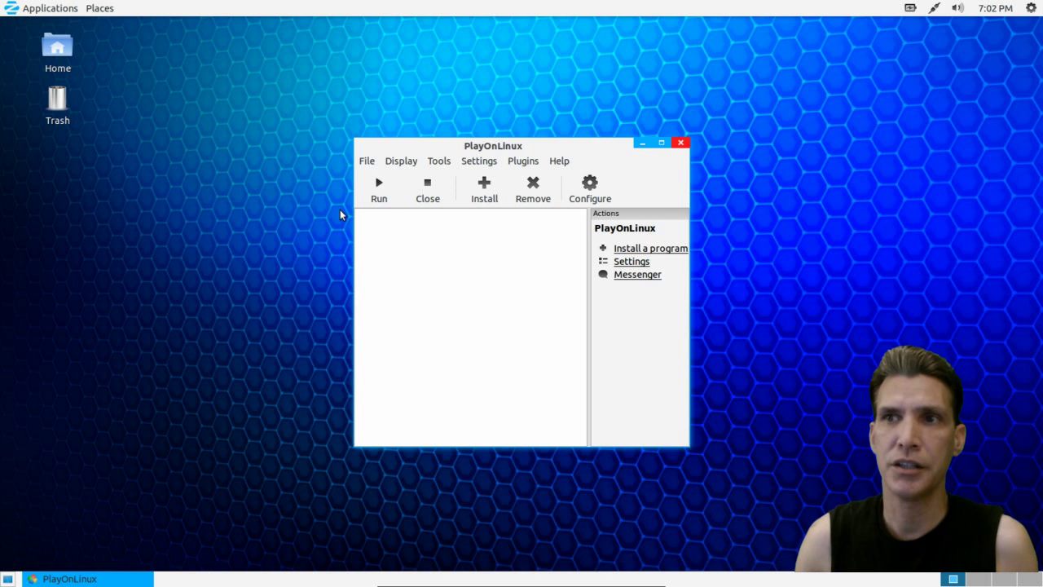
pyautogui.click(481, 194)
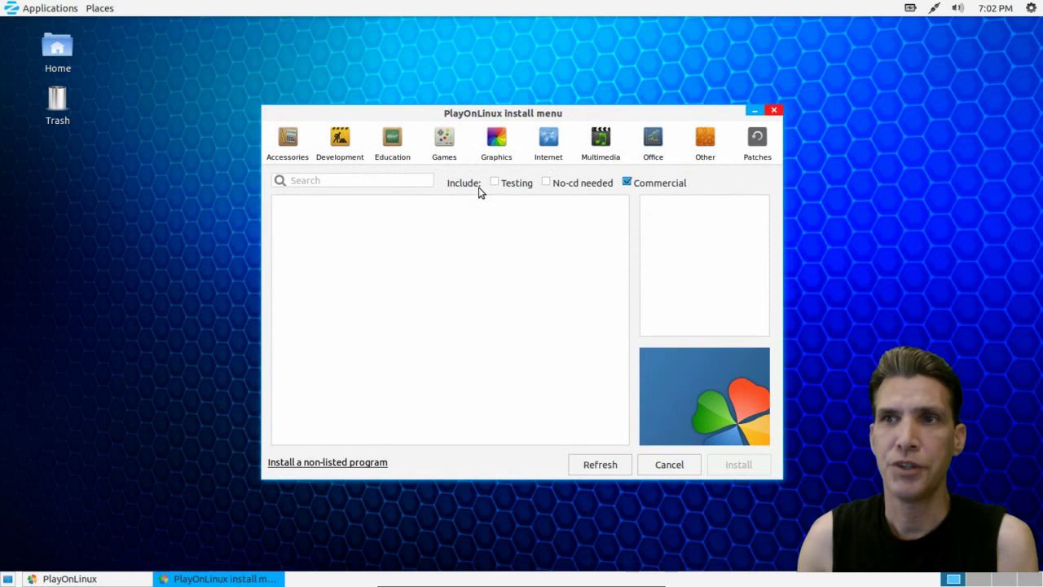
# List the installable Graphics, Accessories, Development, Education and Games programs in turn
pyautogui.click(499, 142)
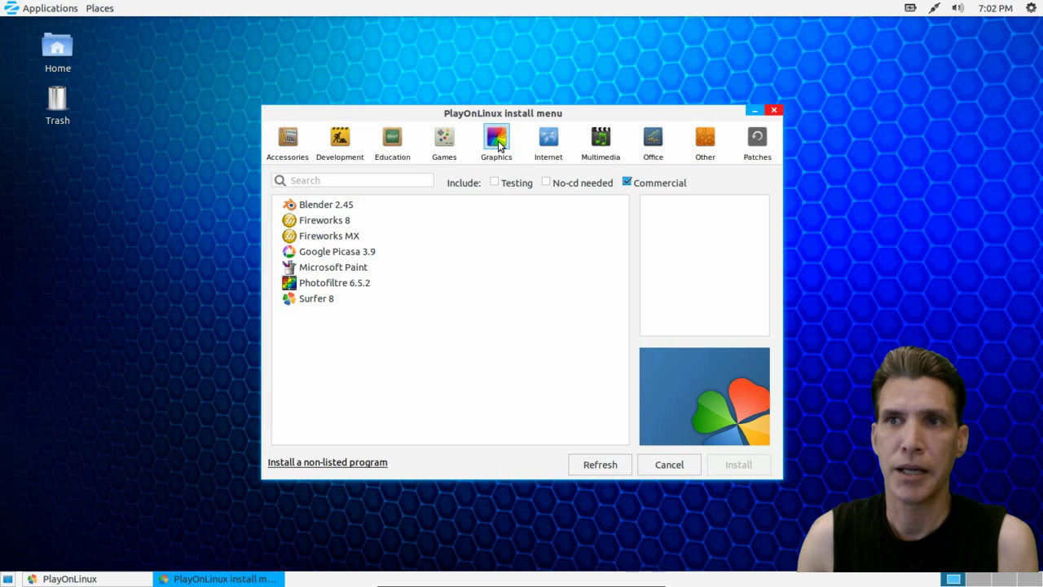
pyautogui.click(294, 143)
pyautogui.click(340, 138)
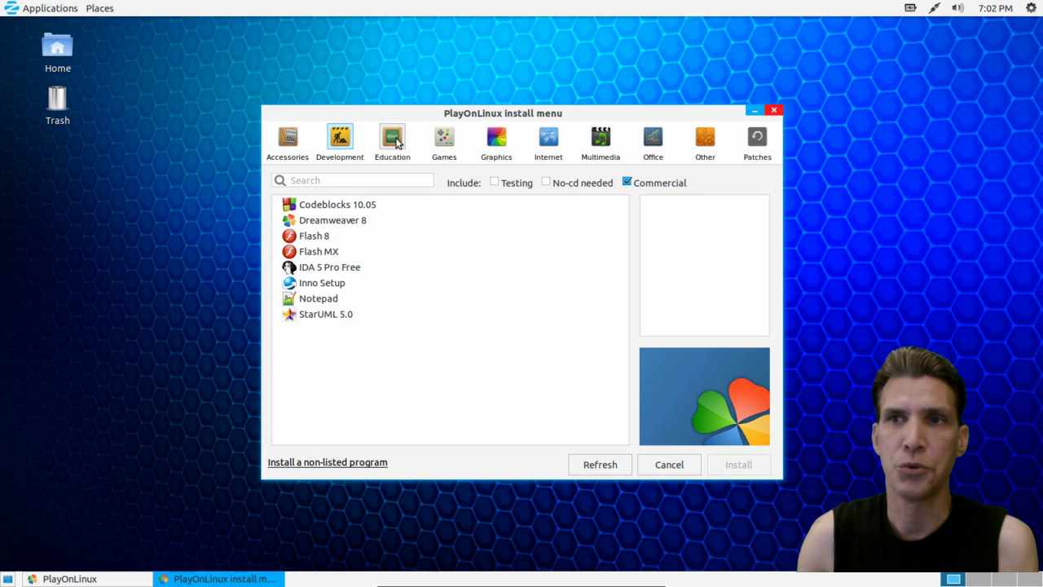
pyautogui.click(395, 140)
pyautogui.click(445, 139)
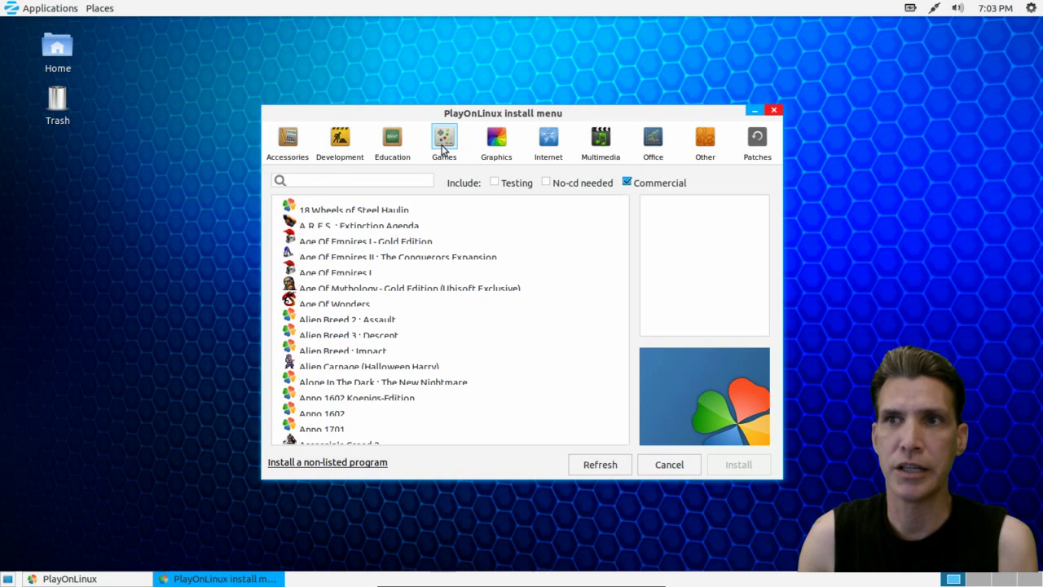
# Scroll through the long Games list, then minimize the installer window
pyautogui.scroll(-15, 628, 244)
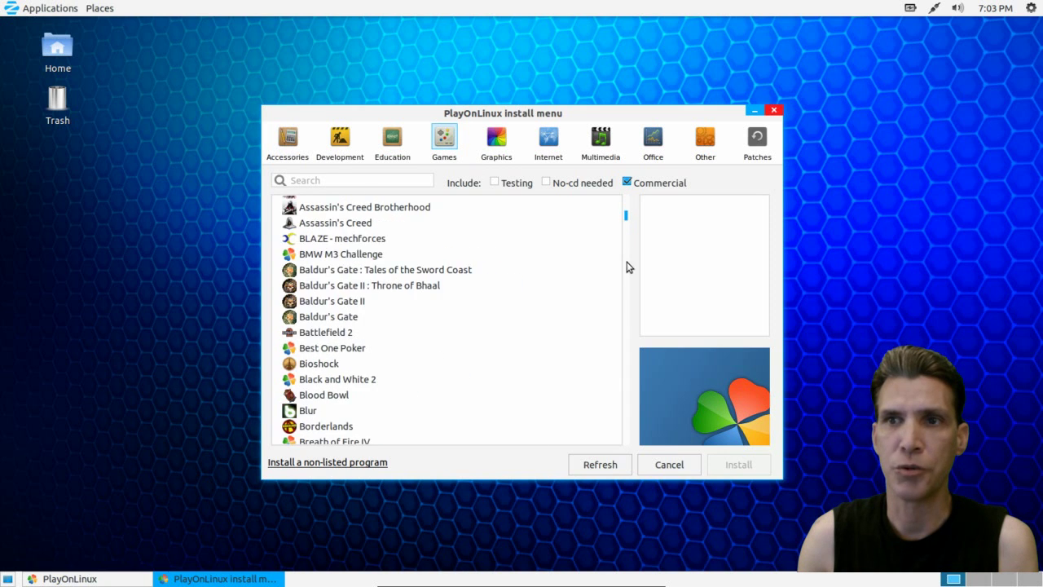
pyautogui.scroll(-20, 617, 387)
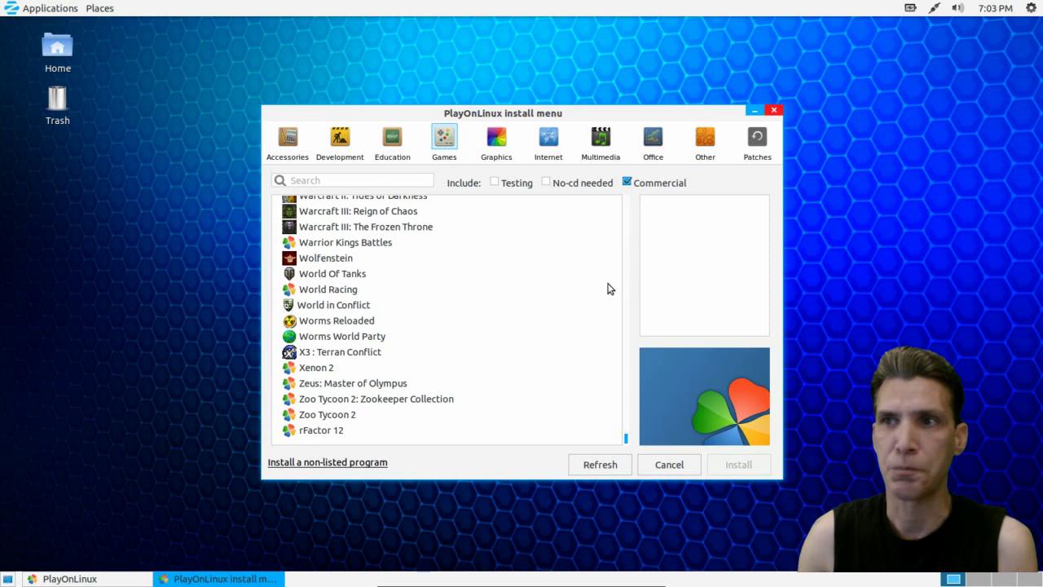
pyautogui.moveTo(627, 420); pyautogui.dragTo(632, 193)
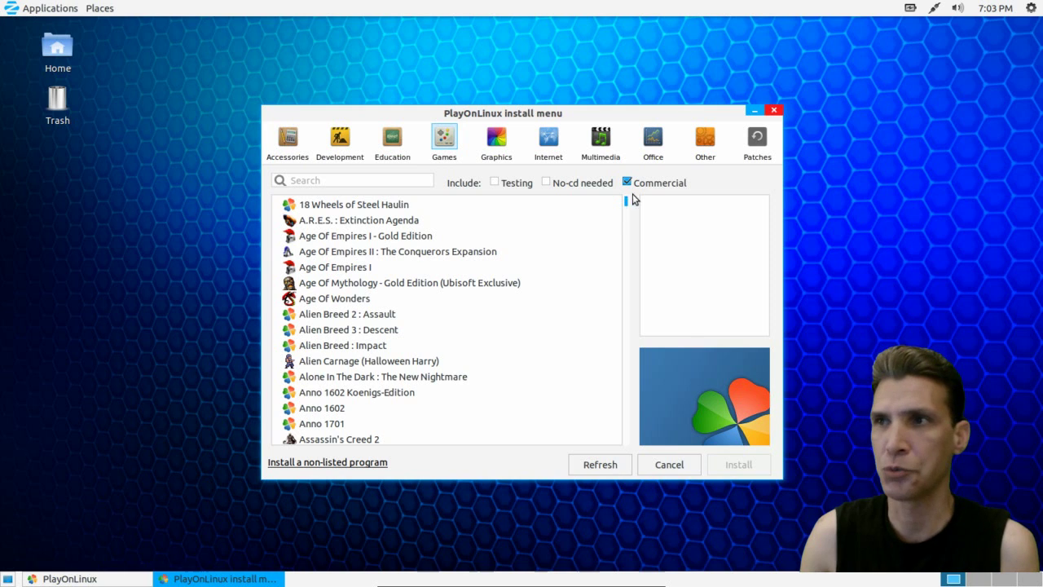
pyautogui.click(755, 112)
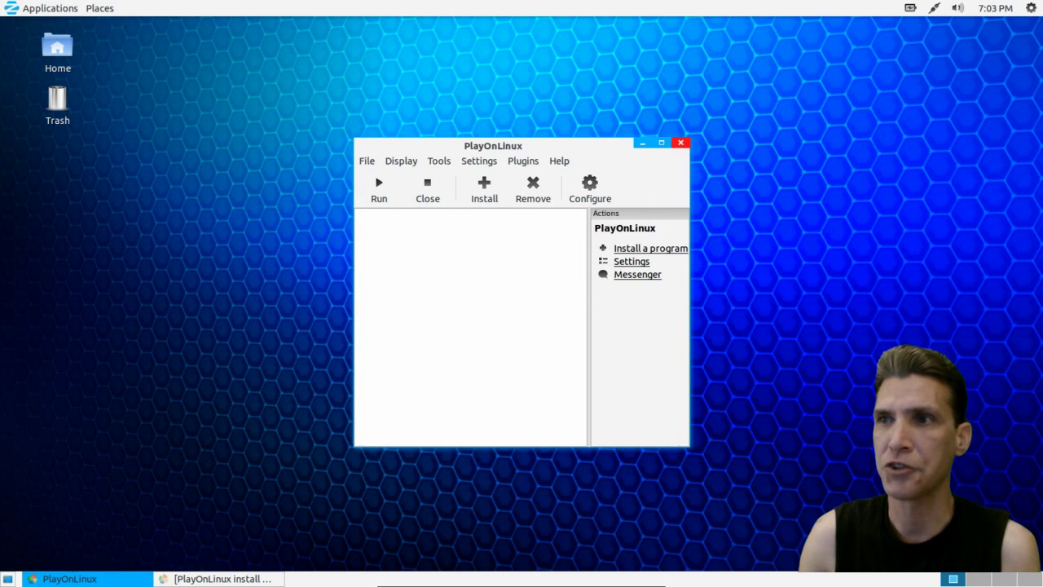
# Rotate the desktop cube with Ctrl+Alt+Right three times, then close PlayOnLinux
pyautogui.hotkey('ctrl', 'alt', 'Right')
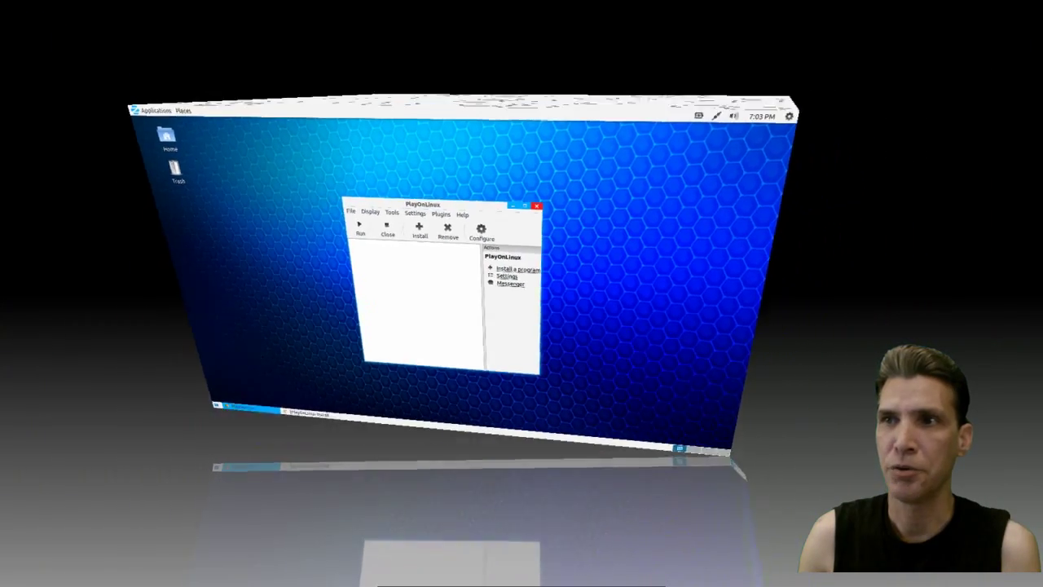
pyautogui.hotkey('ctrl', 'alt', 'Right')
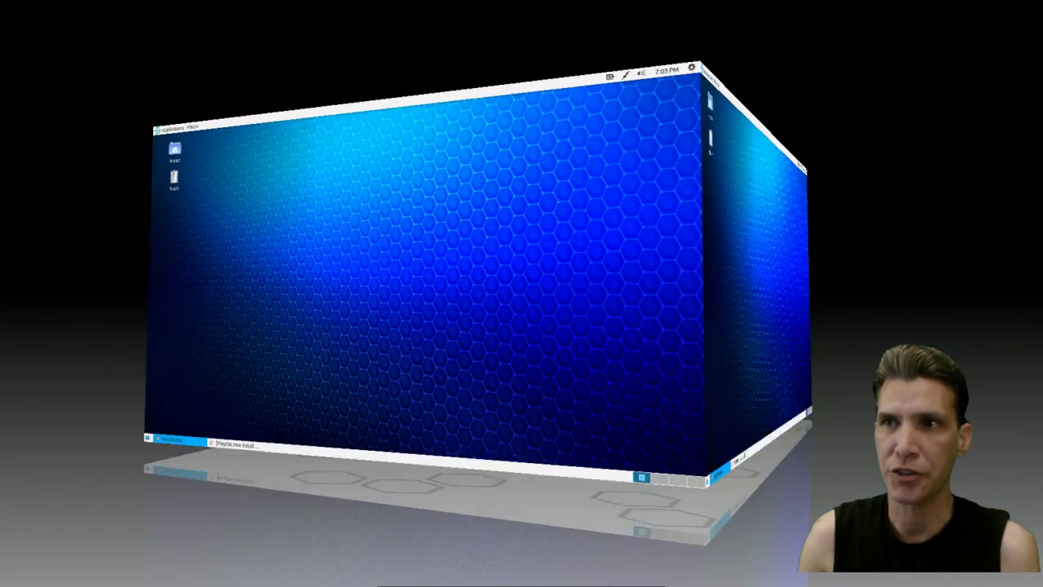
pyautogui.hotkey('ctrl', 'alt', 'Right')
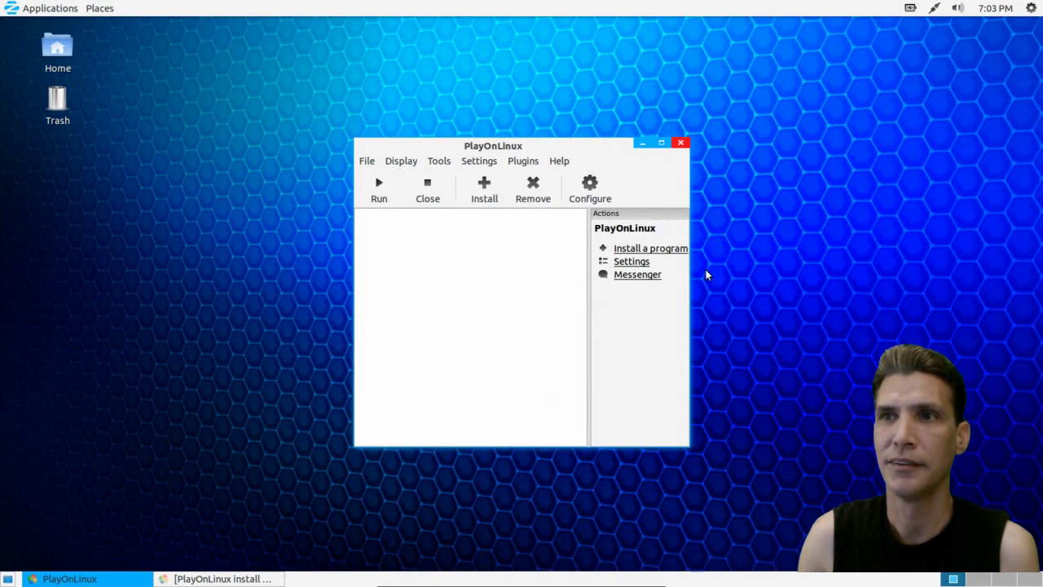
pyautogui.click(681, 143)
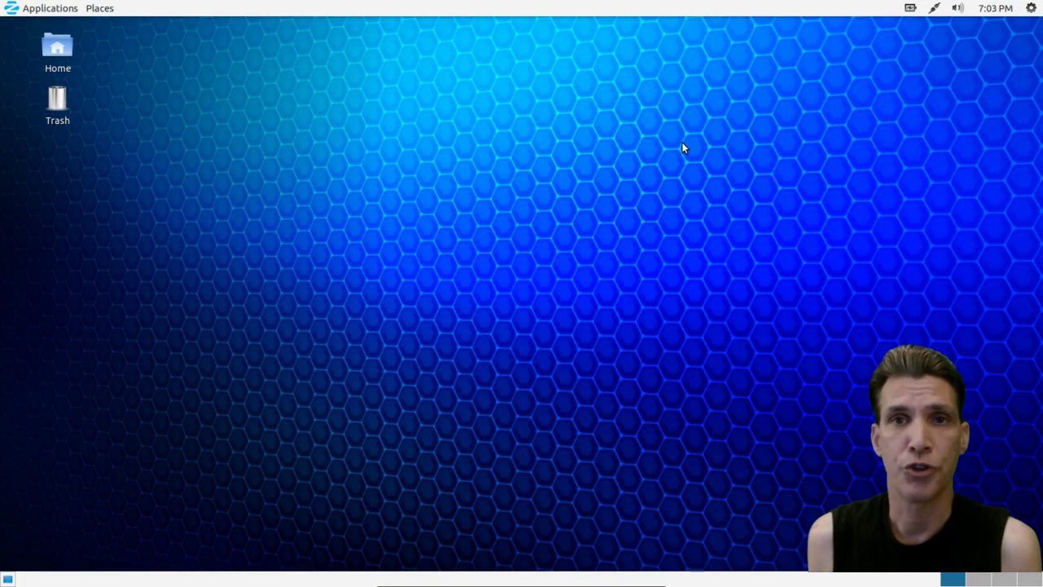